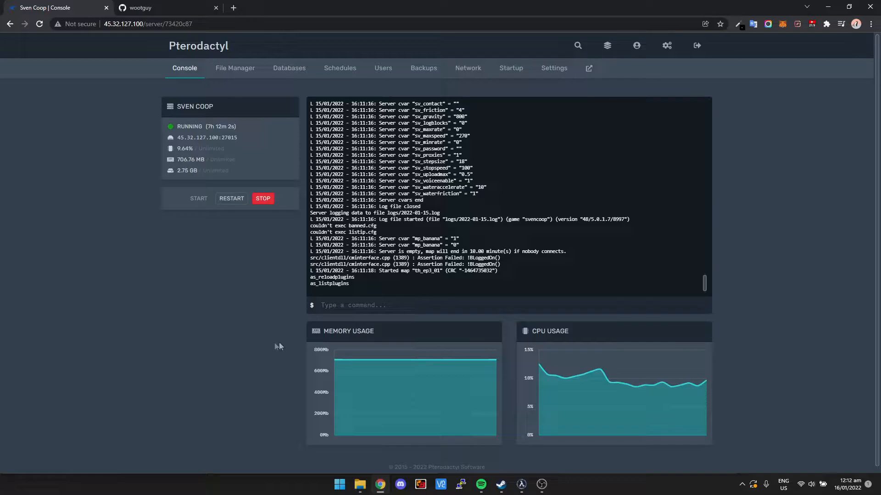
Step: Open the ChatColors repository from the Server Plugins list on the plugin author's GitHub profile
left_click(142, 8)
scroll(223, 203, "up", 3)
scroll(223, 204, "up", 6)
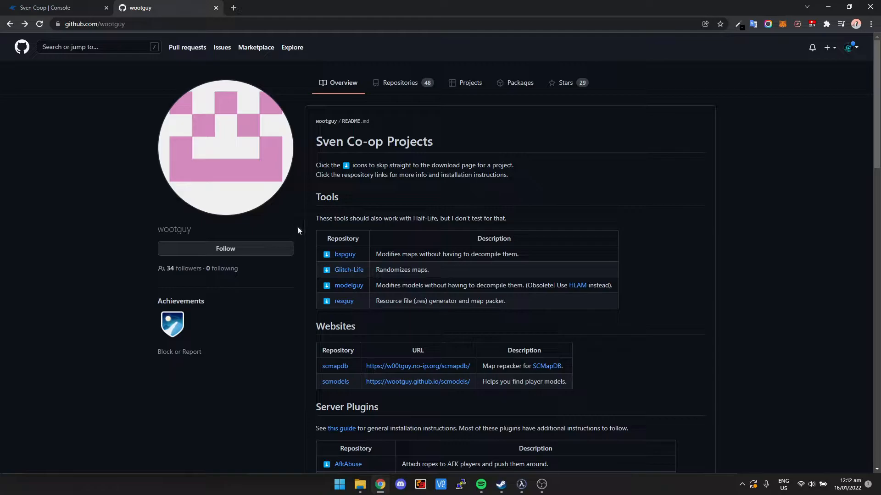
scroll(299, 220, "down", 8)
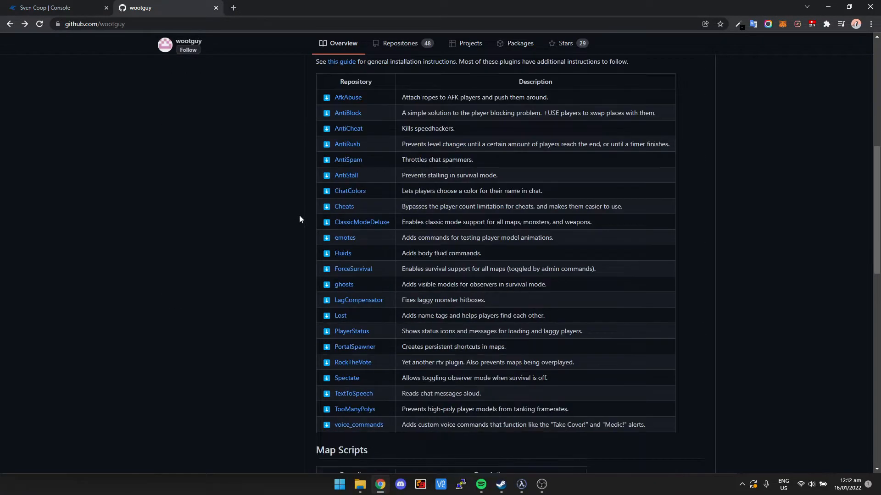
scroll(337, 108, "up", 1)
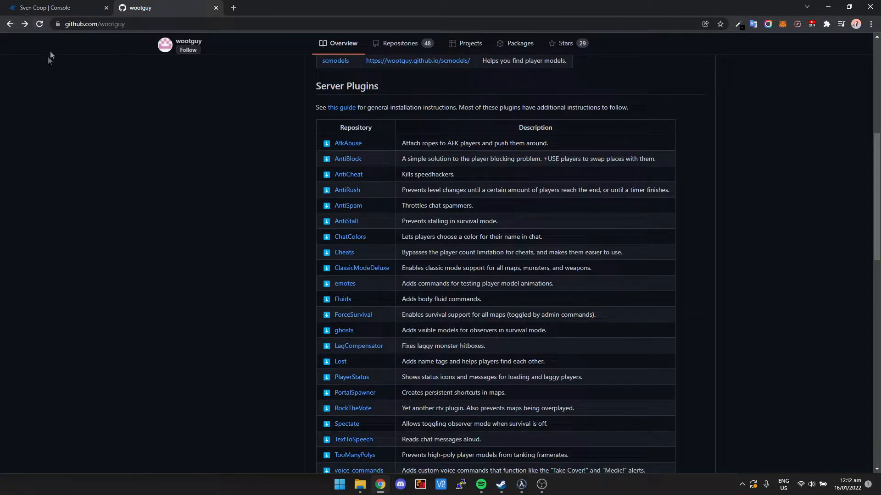
left_click(73, 8)
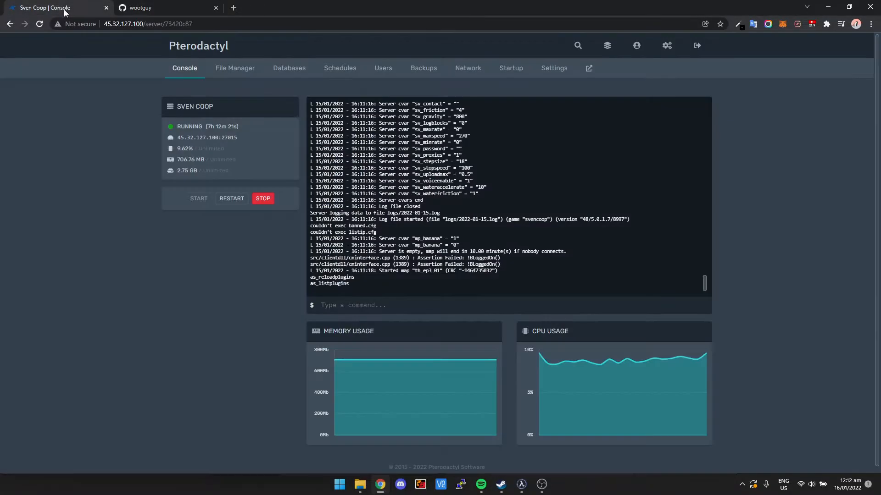
left_click(149, 8)
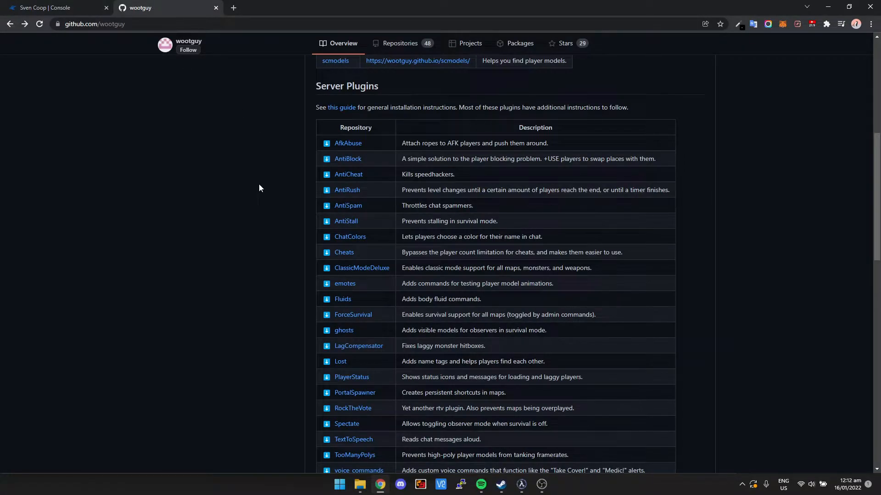
scroll(259, 187, "down", 1)
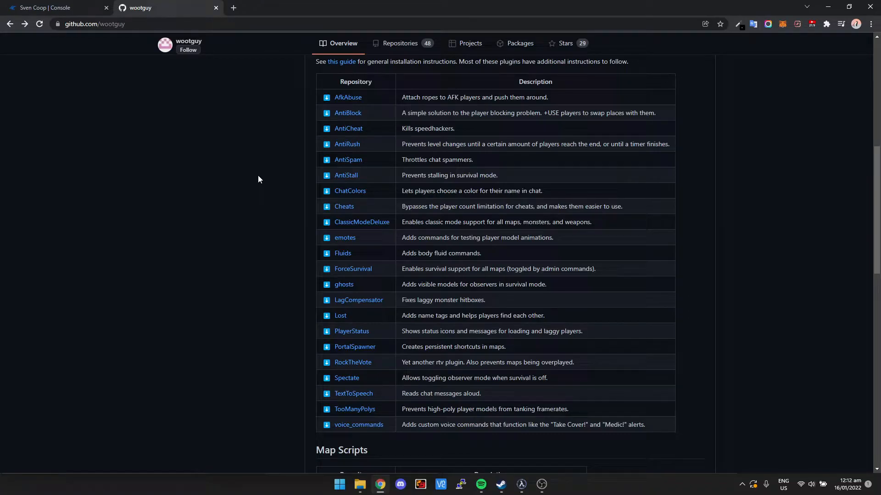
left_click(357, 196)
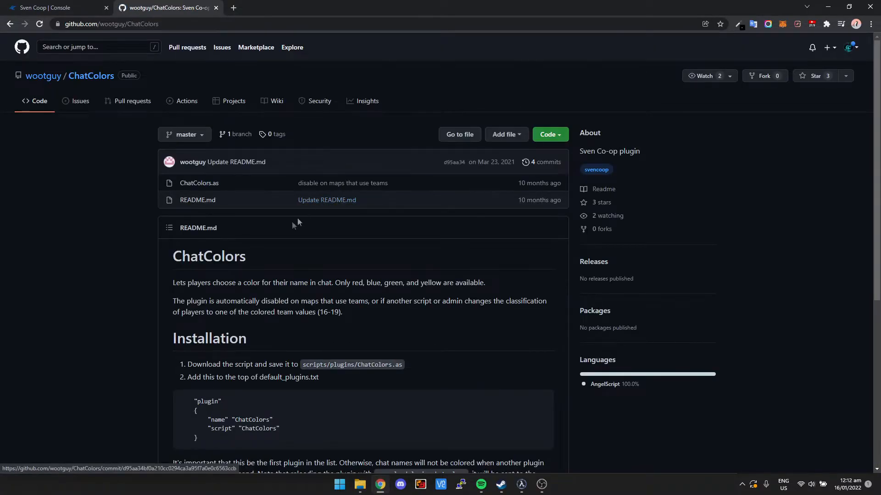
Step: Review the ChatColors installation instructions and download the repository as a ZIP
scroll(230, 259, "down", 1)
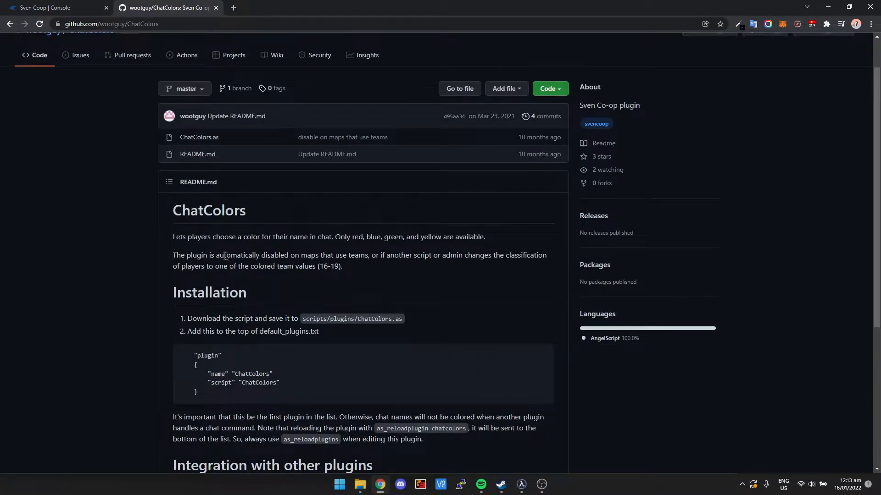
scroll(227, 255, "up", 1)
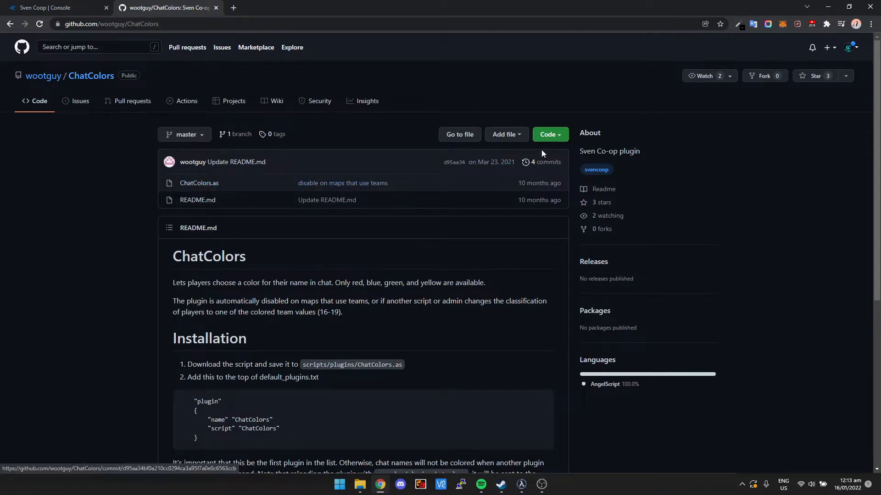
left_click(562, 137)
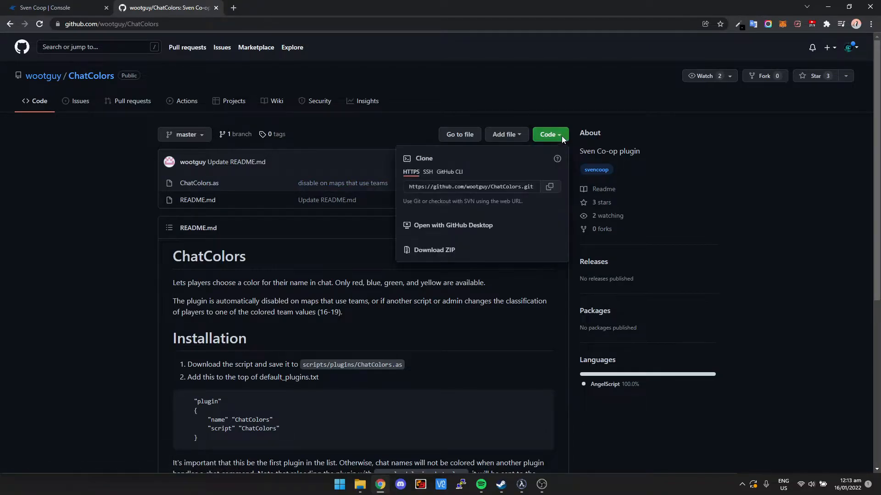
left_click(426, 254)
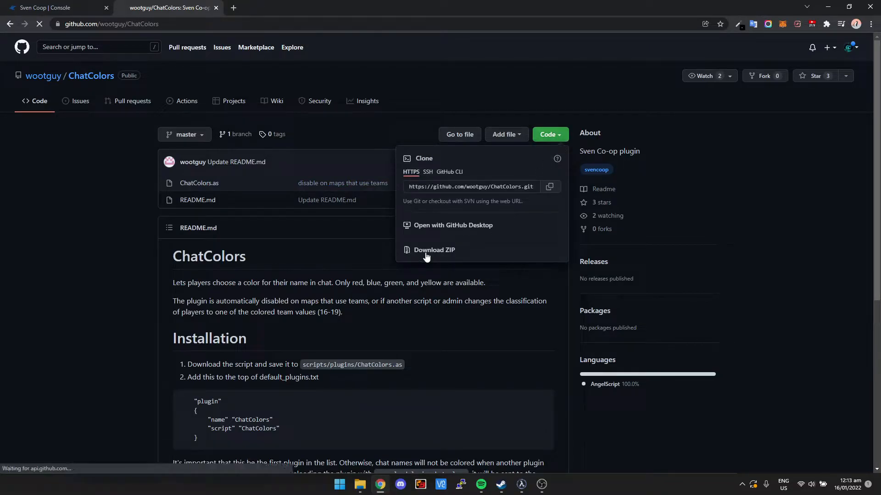
left_click(272, 317)
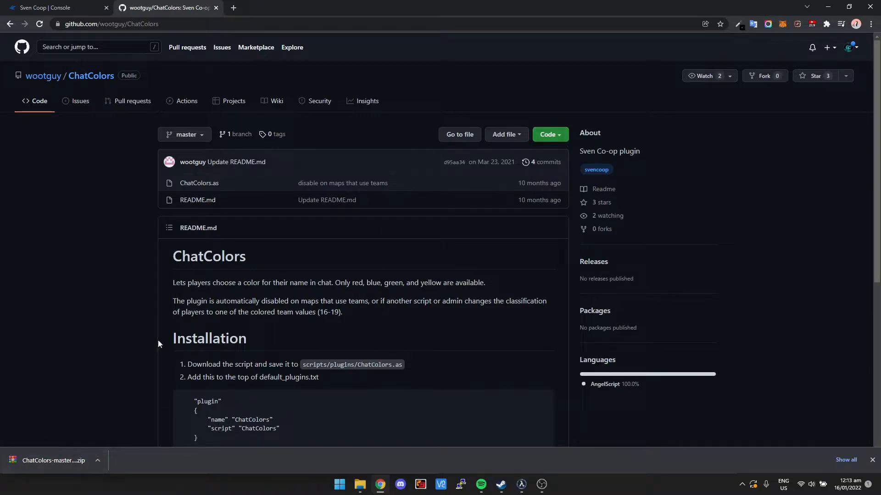
Step: Switch to File Explorer and open the inner ChatColors-master folder in Downloads, placing its window over the server panel
scroll(175, 348, "down", 1)
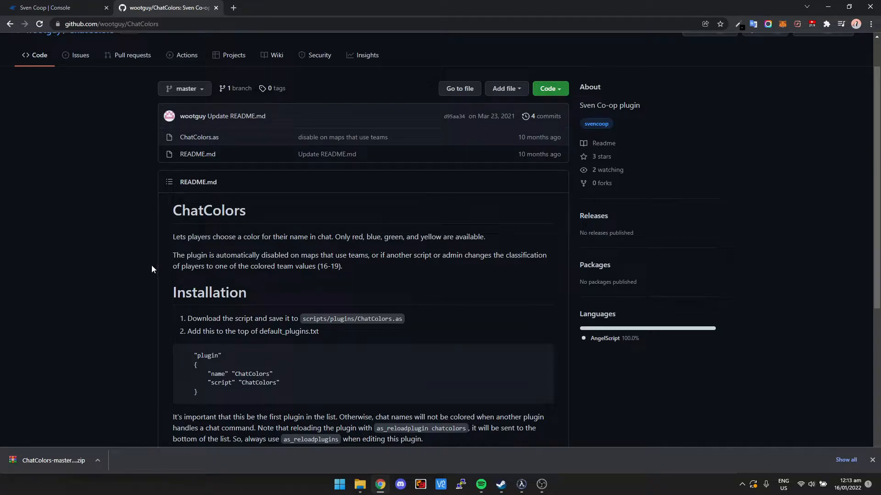
left_click(65, 9)
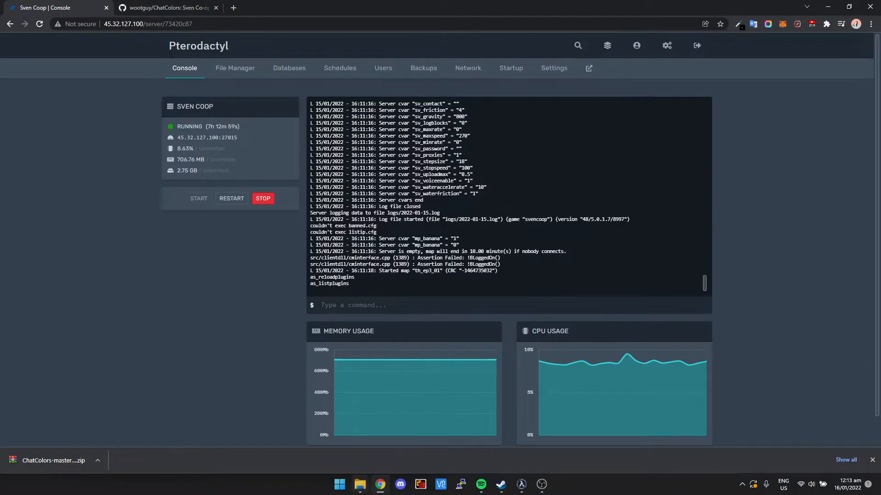
left_click(360, 484)
left_click(280, 155)
double_click(281, 156)
left_click_drag(360, 75, 264, 90)
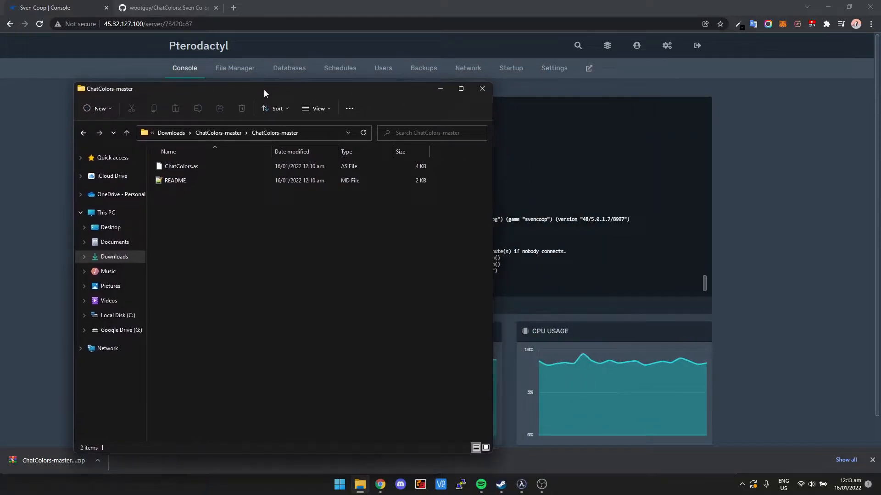
Step: Open the svencoop/scripts/plugins directory in the game server's file manager
left_click(235, 74)
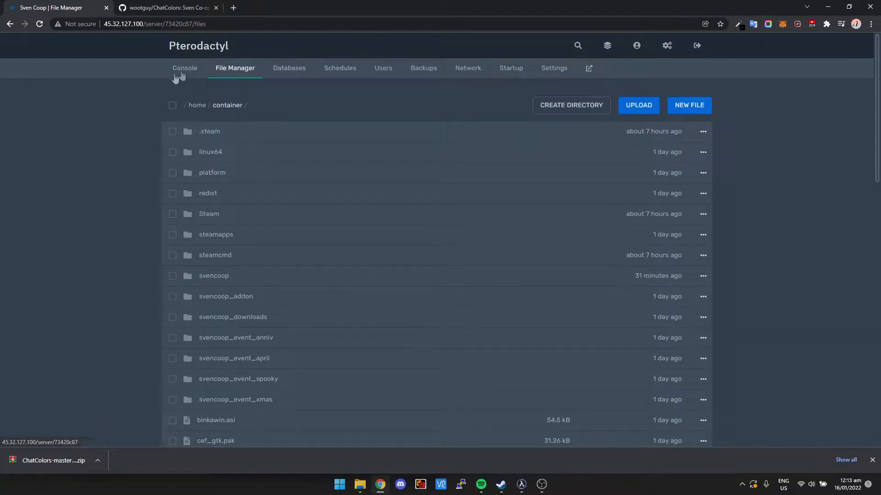
left_click(214, 284)
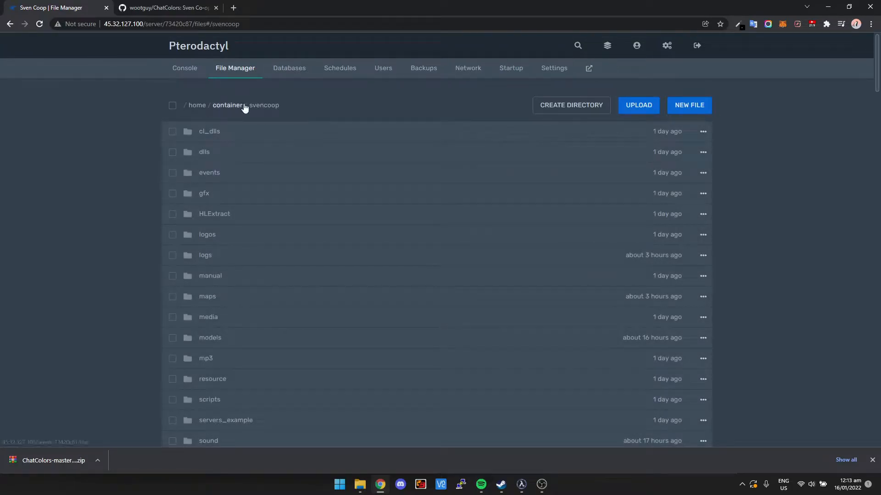
scroll(264, 198, "down", 1)
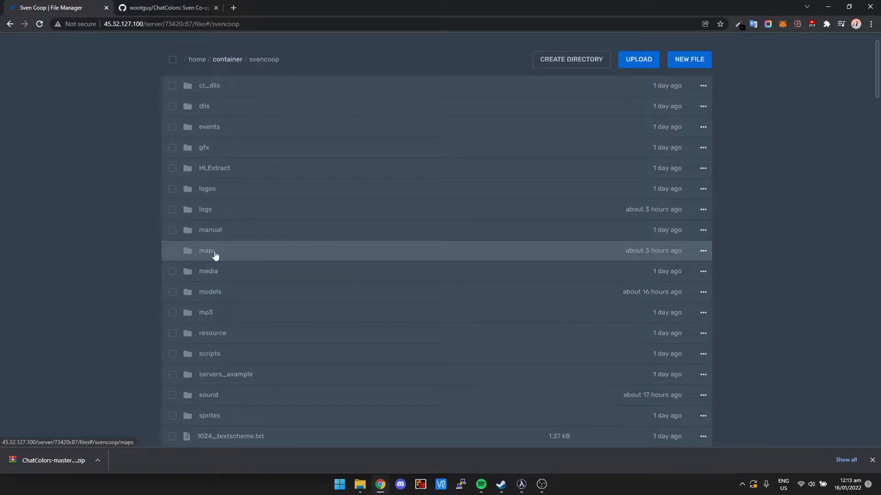
scroll(216, 255, "down", 20)
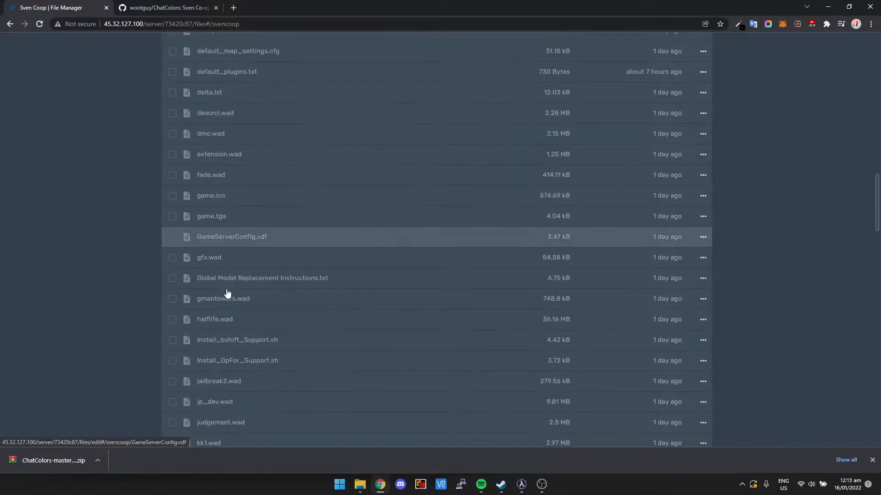
scroll(225, 358, "down", 18)
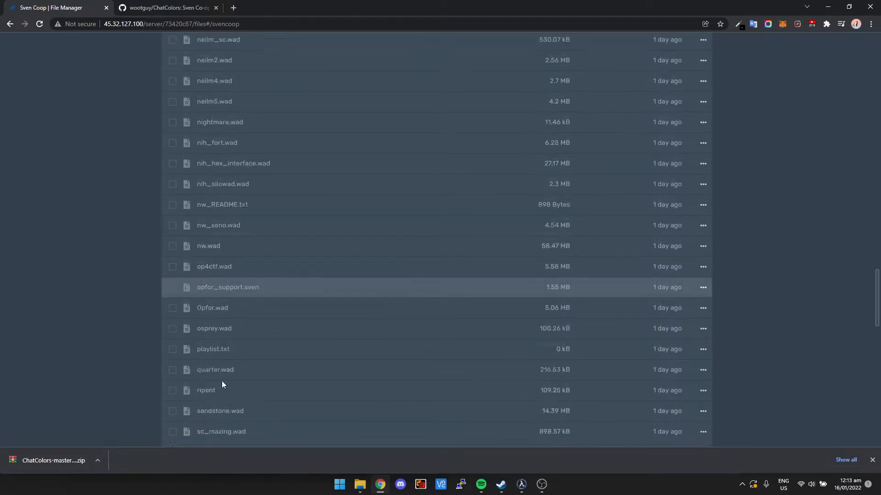
scroll(221, 381, "down", 3)
scroll(222, 376, "up", 20)
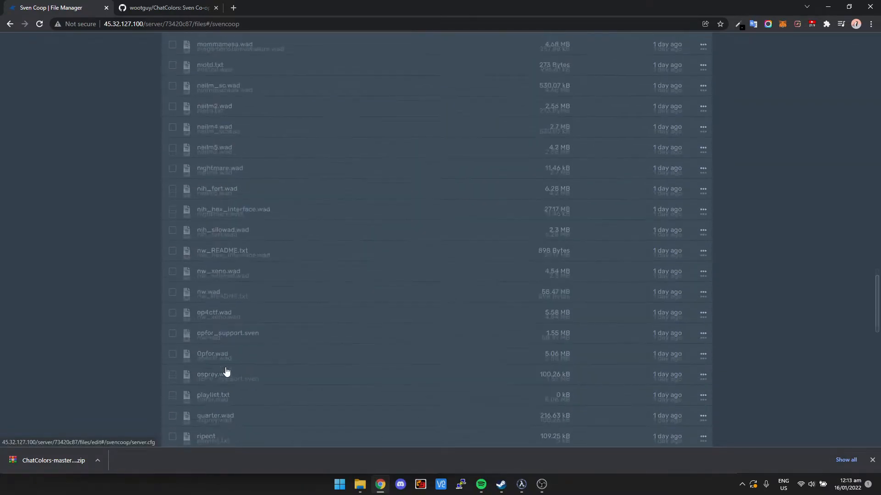
scroll(219, 353, "up", 20)
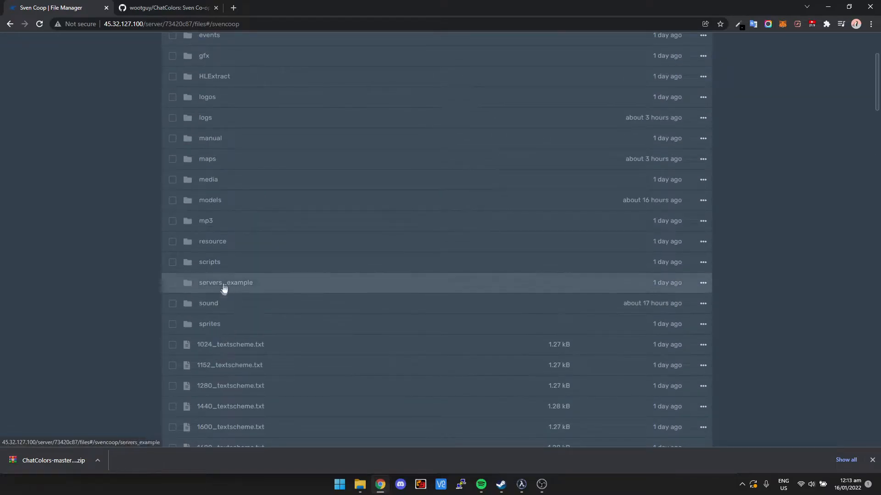
left_click(209, 264)
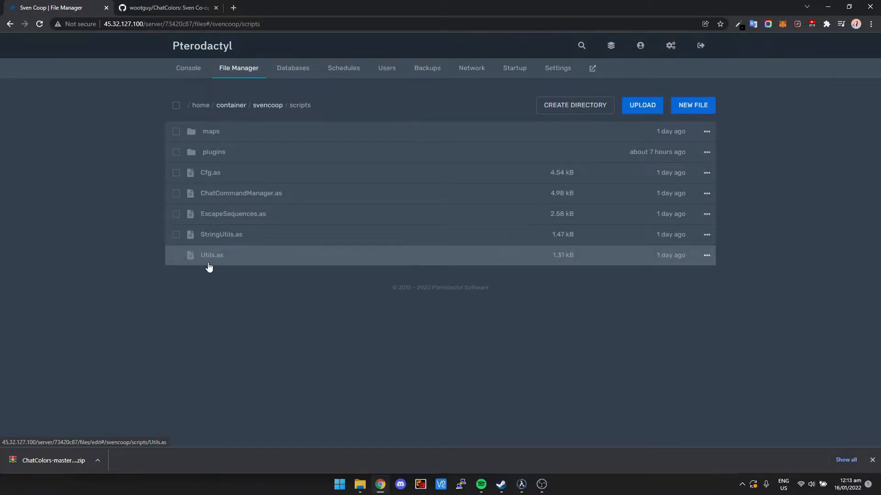
left_click(223, 157)
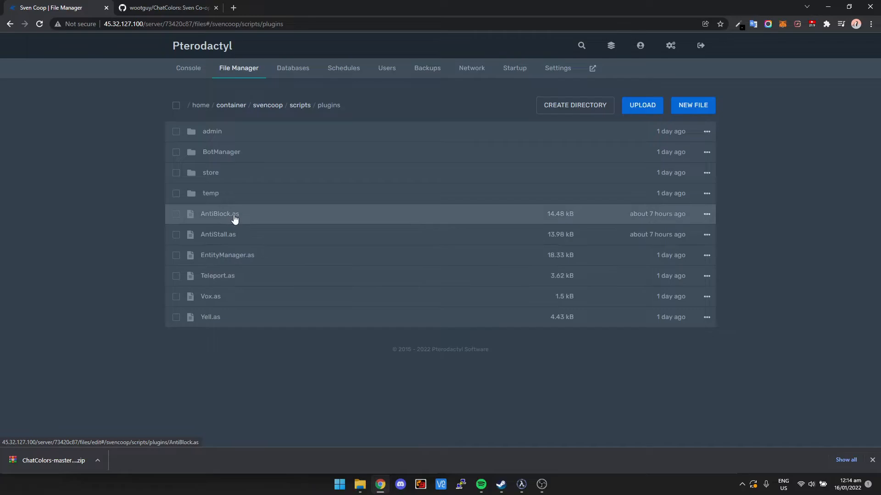
Step: Upload ChatColors.as from the local ChatColors-master folder to the server's plugins directory
left_click(360, 491)
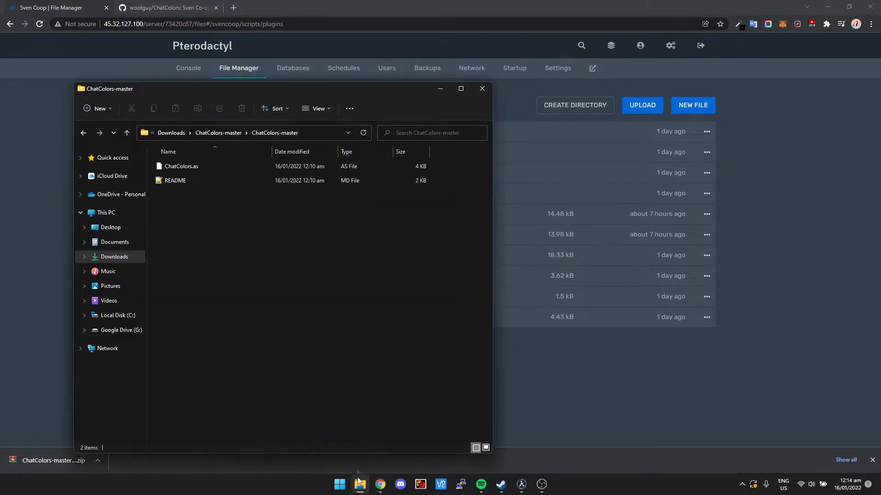
left_click(214, 165)
left_click_drag(242, 88, 191, 90)
left_click_drag(164, 169, 486, 234)
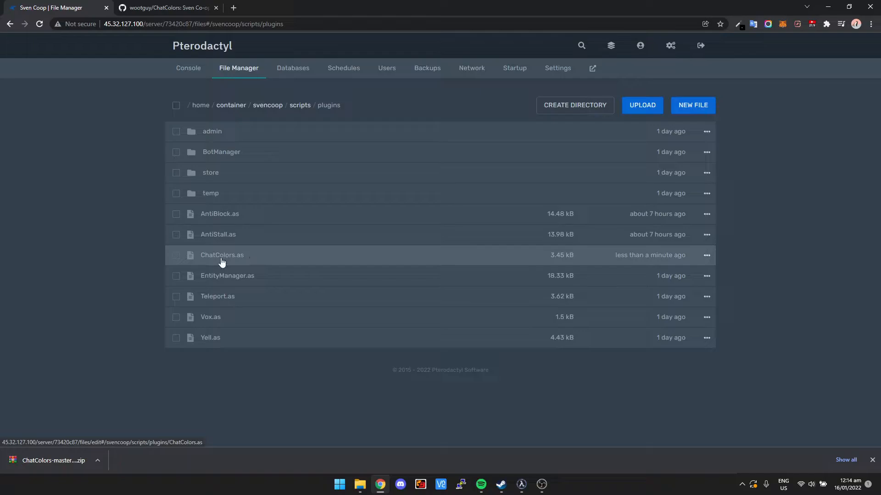
Step: Open default_plugins.txt from the server's svencoop directory for editing
left_click(275, 107)
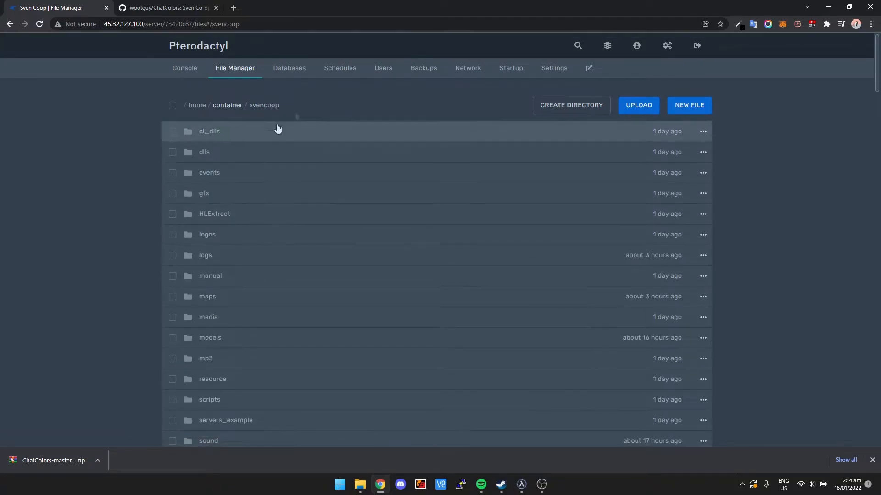
scroll(261, 168, "down", 10)
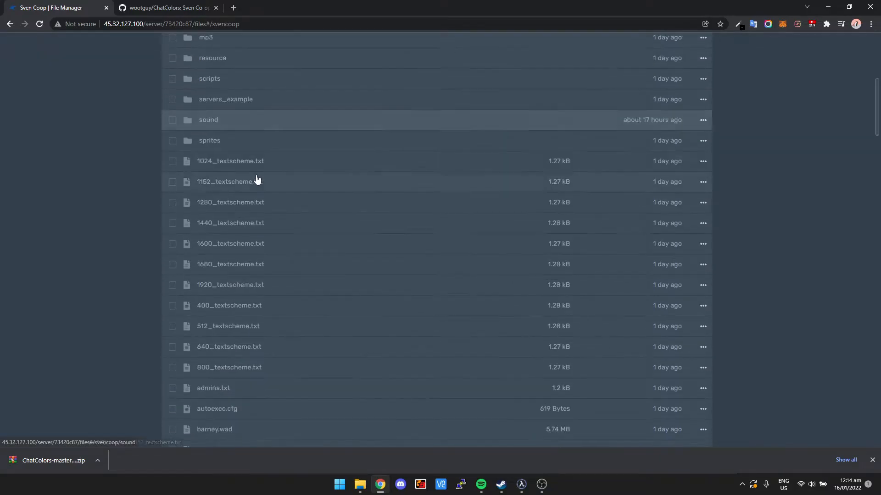
scroll(256, 180, "down", 4)
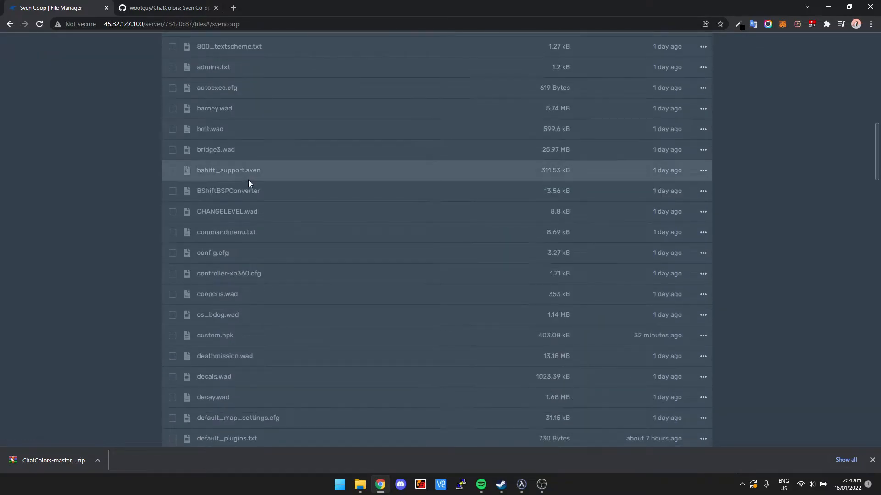
scroll(265, 362, "down", 1)
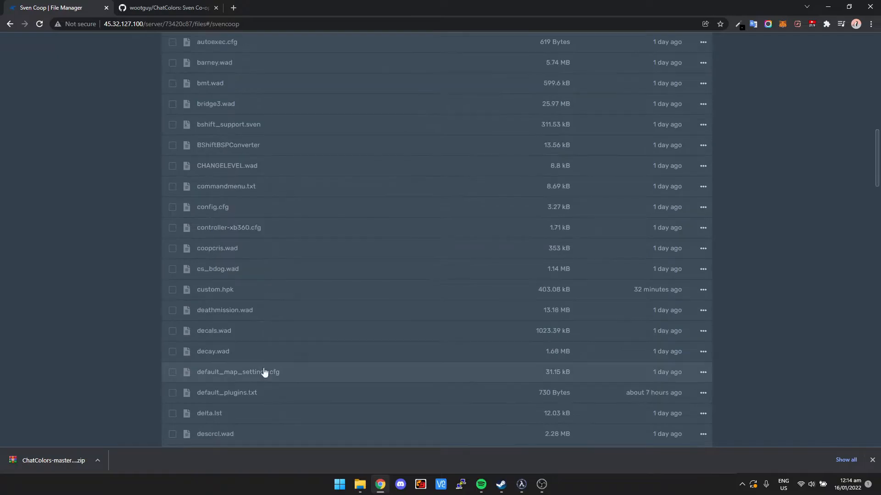
left_click(219, 396)
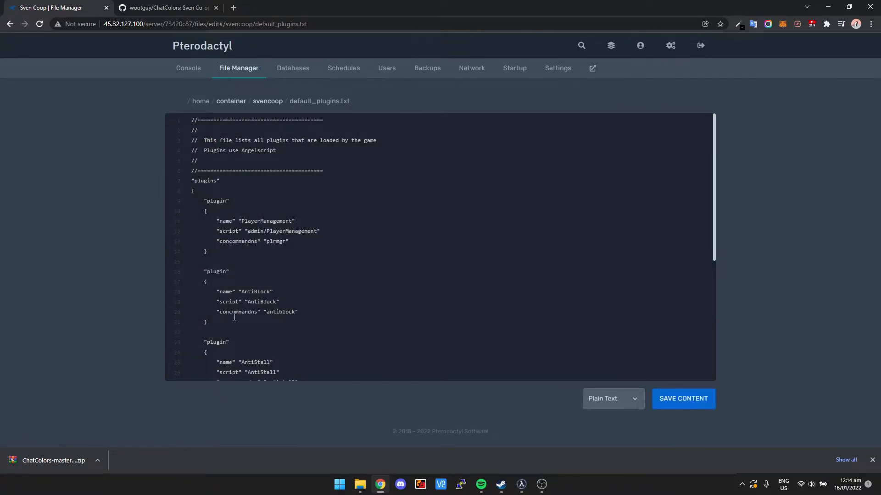
Step: Examine how the active and commented-out plugin entries are structured in default_plugins.txt
scroll(235, 318, "down", 2)
scroll(197, 330, "down", 2)
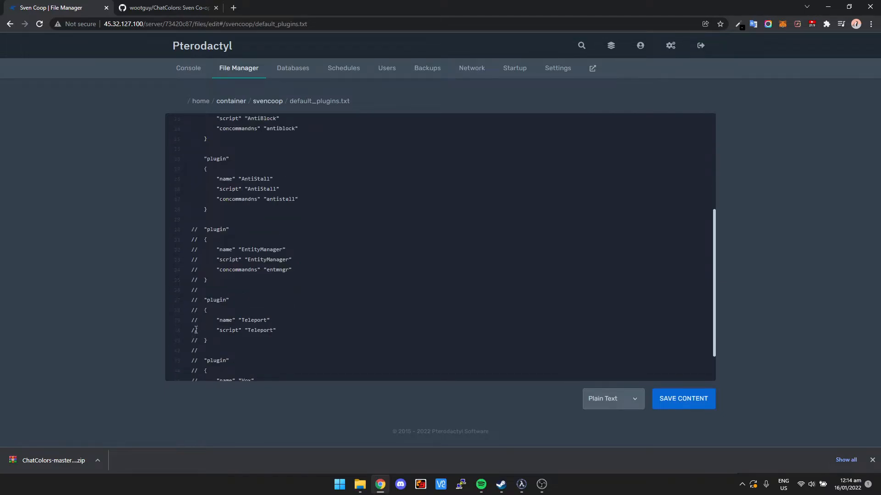
left_click(195, 231)
scroll(202, 206, "up", 4)
scroll(187, 139, "down", 1)
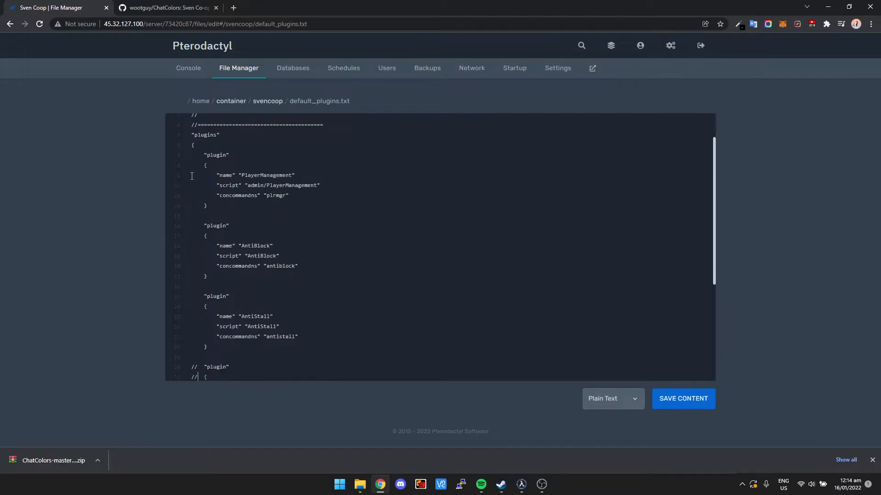
left_click_drag(191, 134, 294, 204)
left_click(294, 203)
scroll(245, 263, "down", 1)
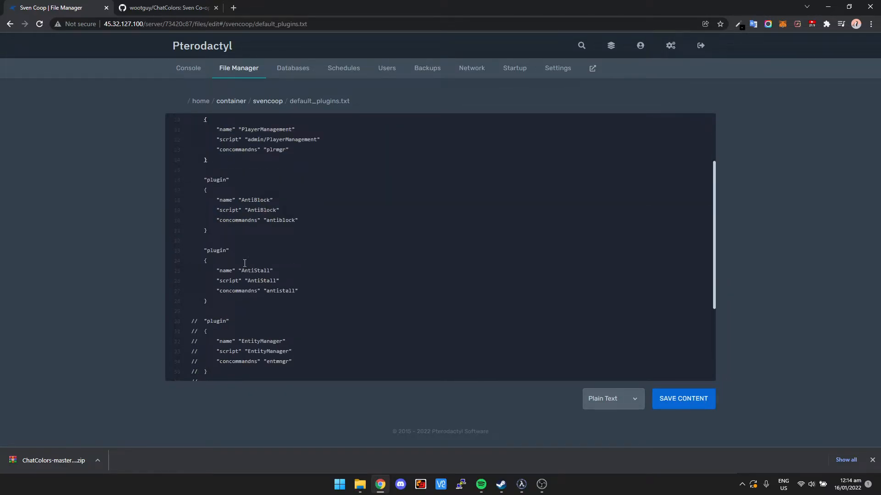
Step: Copy the ChatColors plugin block from the Installation section of the GitHub README
left_click(172, 4)
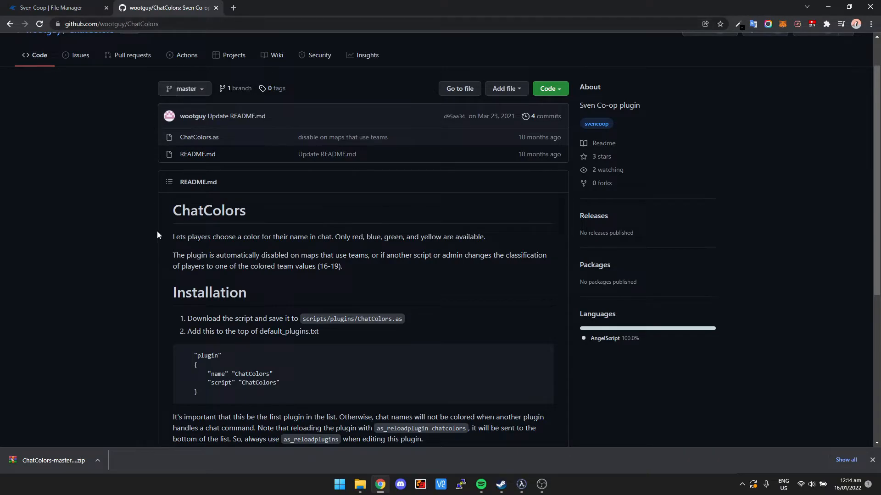
scroll(157, 235, "down", 1)
left_click_drag(184, 287, 336, 294)
left_click(299, 296)
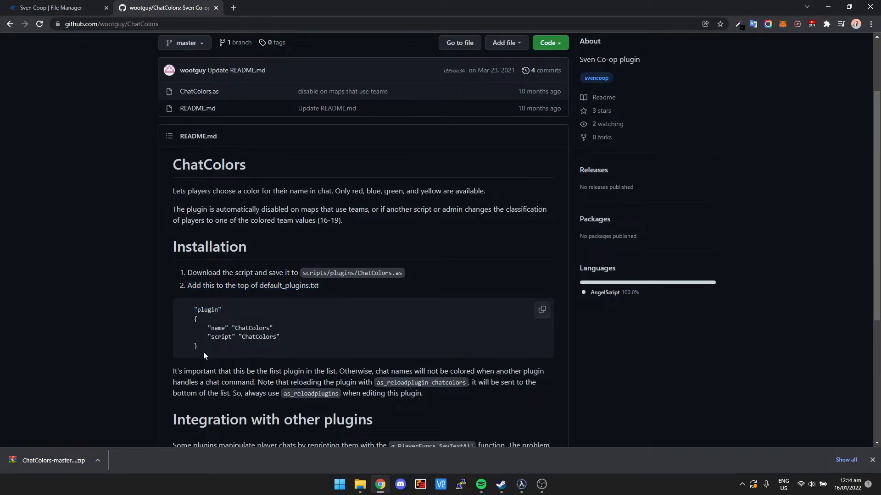
left_click_drag(202, 352, 176, 307)
key("ctrl+c")
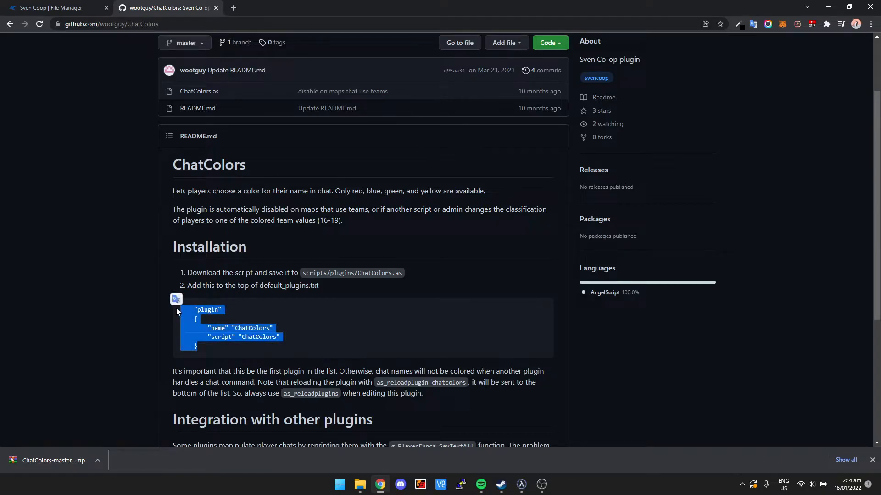
Step: Add the copied ChatColors plugin block below the AntiStall entry in default_plugins.txt and save the file
left_click(47, 8)
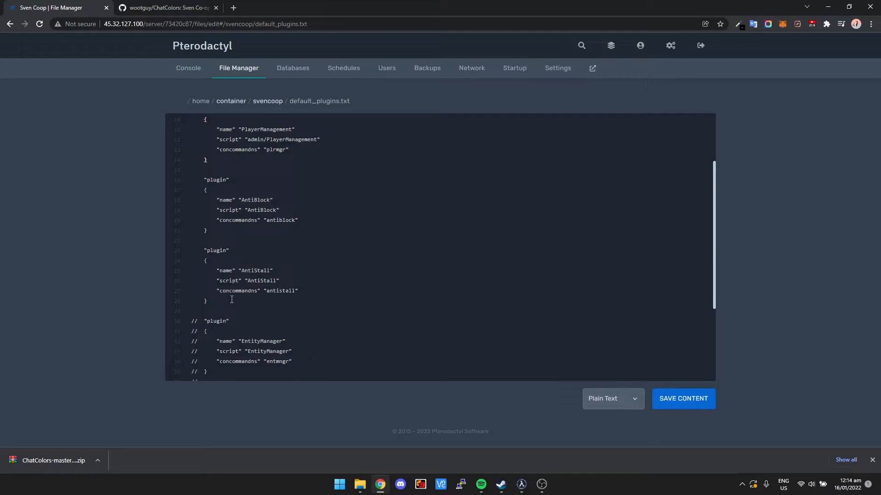
key("Return")
key("Return")
key("Tab")
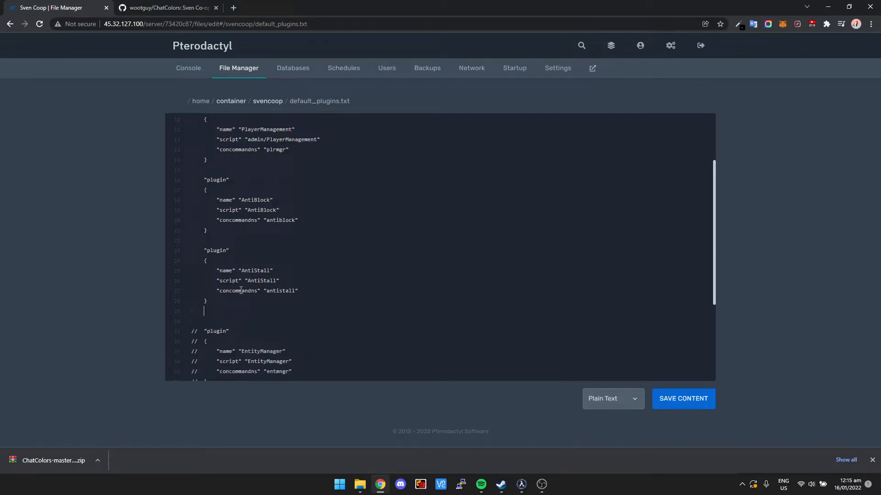
key("ctrl+v")
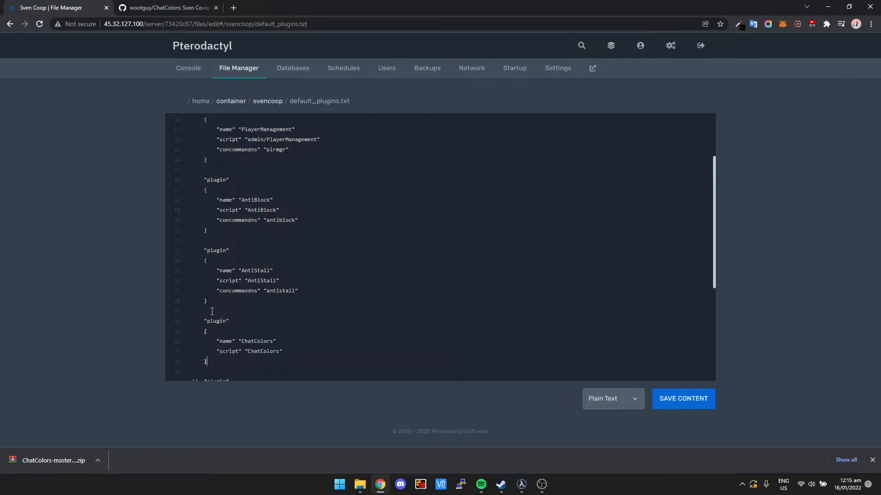
left_click(212, 312)
scroll(219, 319, "down", 1)
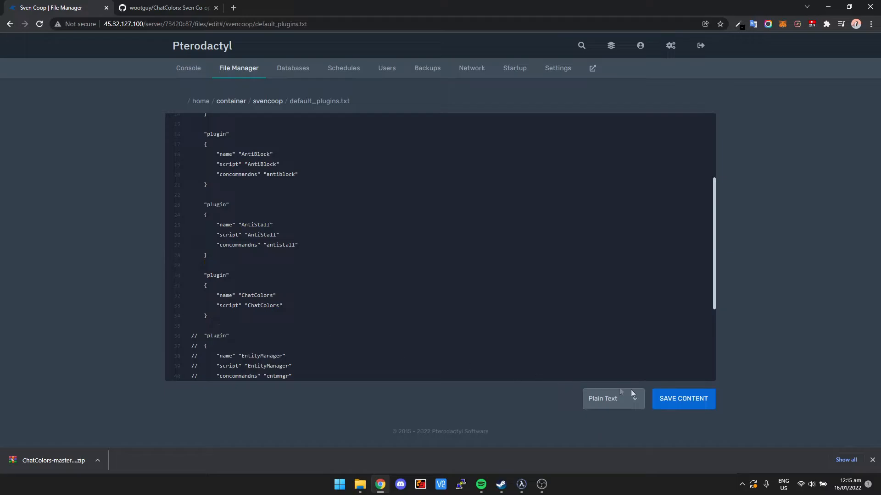
left_click(703, 408)
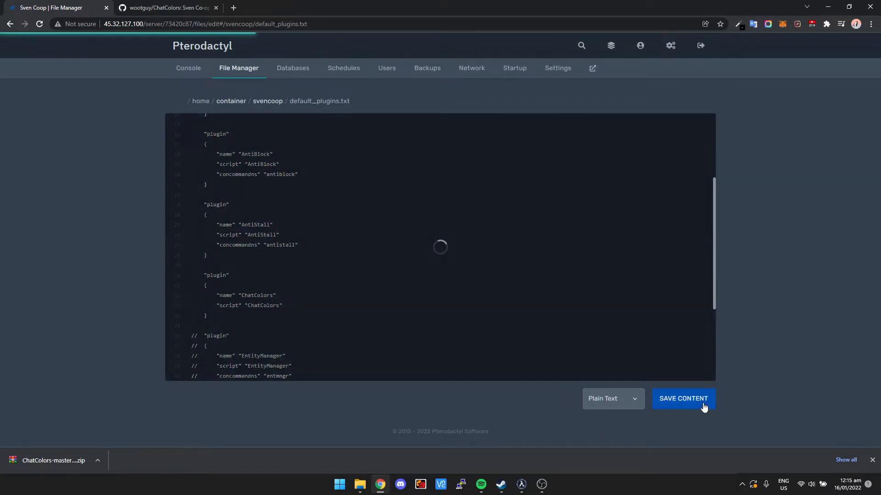
Step: Run as_reloadplugins in the Sven Coop server's console
left_click(192, 69)
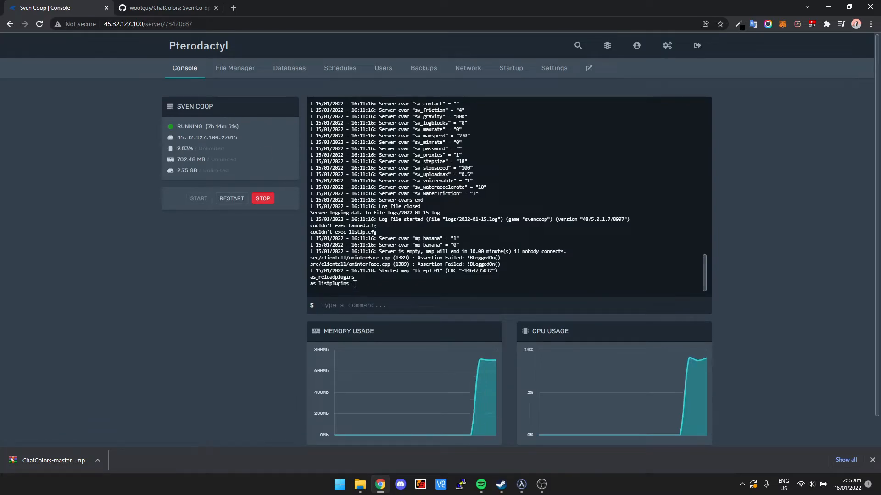
left_click_drag(357, 277, 309, 278)
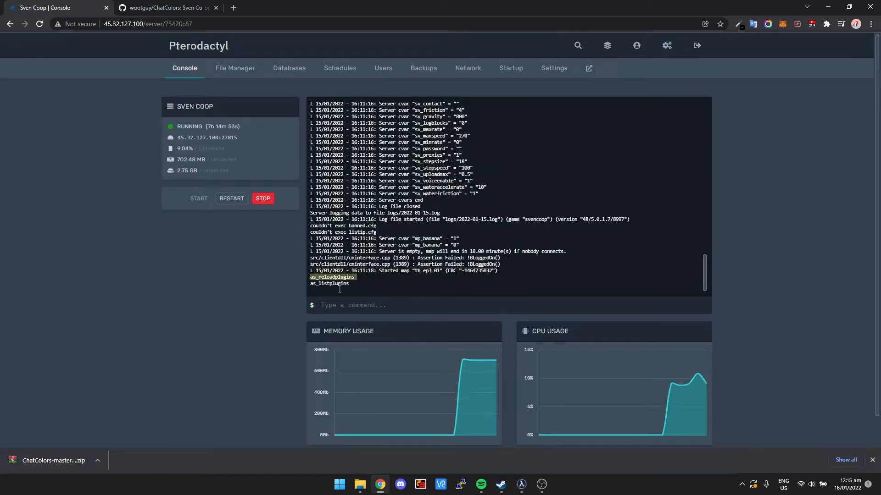
left_click(353, 307)
type("as_reloadplugins")
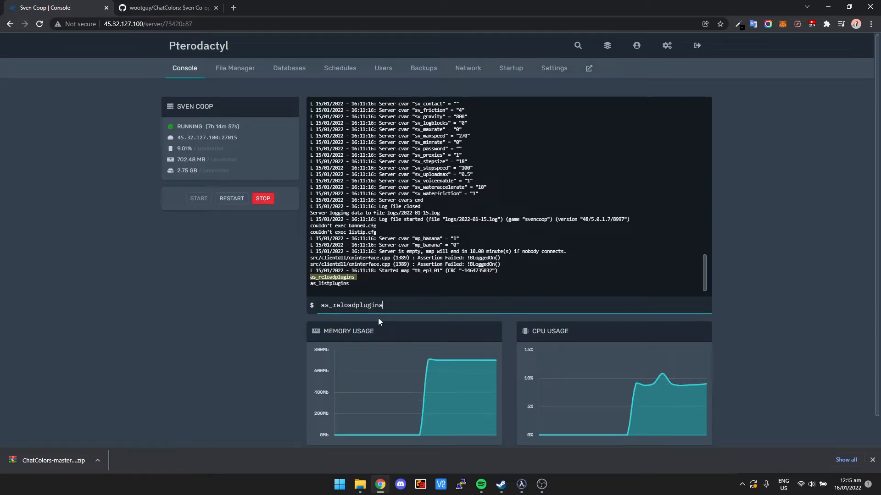
key("Return")
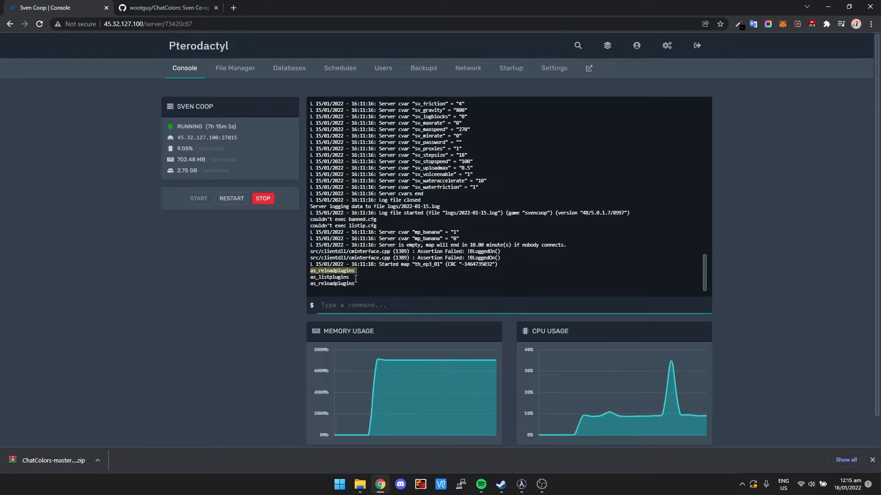
Step: Copy the server address from Pterodactyl, switch to Sven Co-op, and connect to 45.32.127.100:27015 with the connect command
left_click_drag(352, 278, 314, 278)
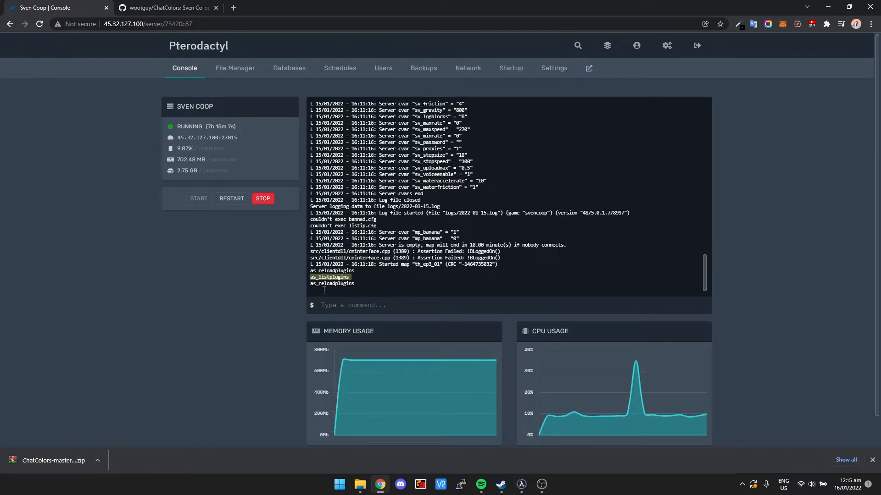
left_click(198, 138)
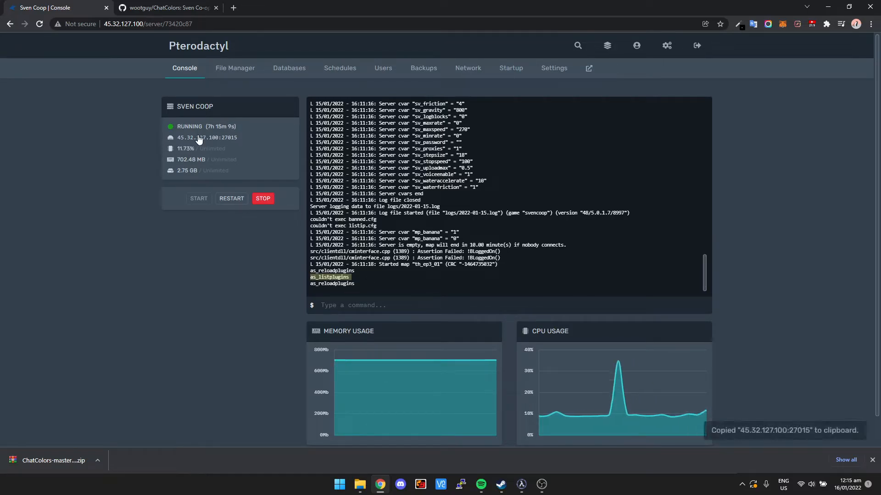
left_click(523, 487)
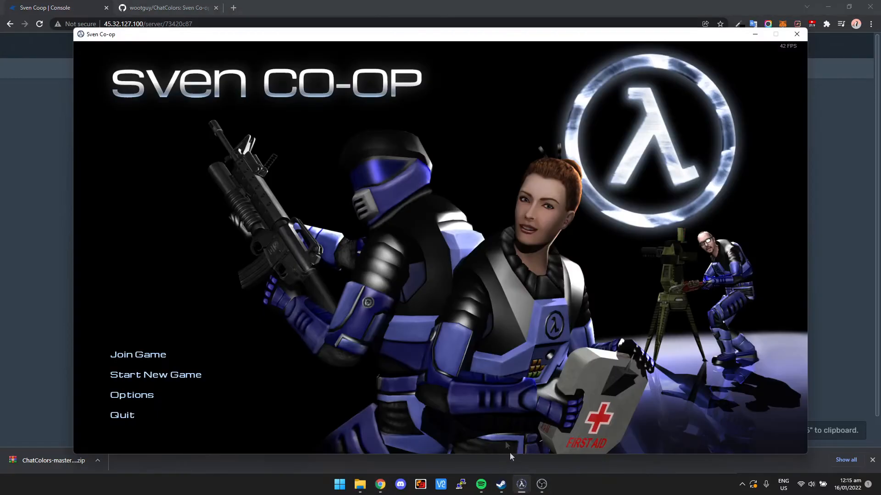
type("connect")
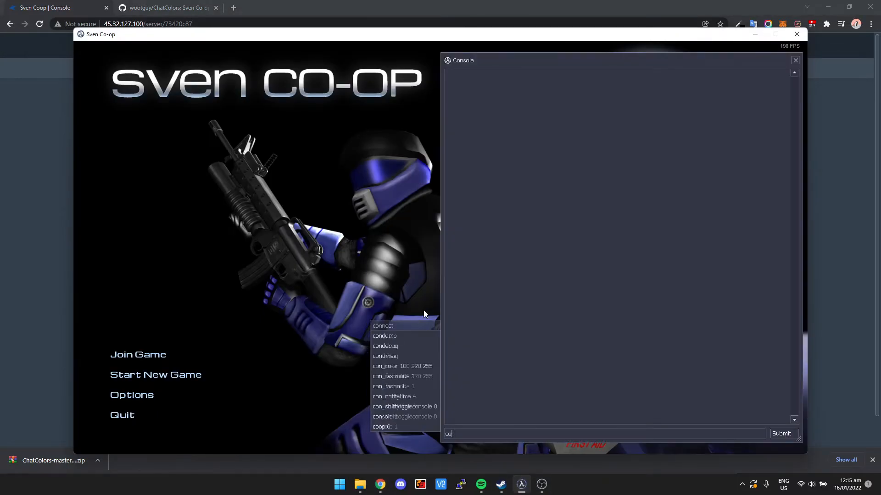
type("45.32.127.100:27015")
key("Return")
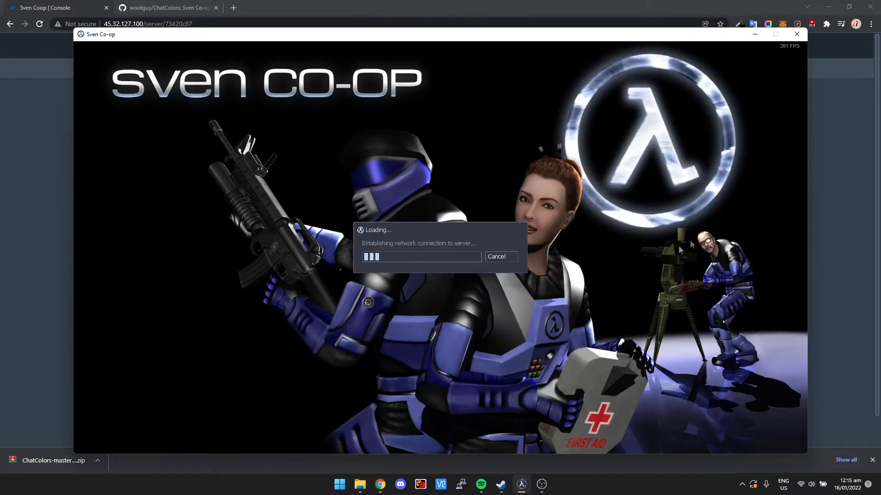
Step: Copy the as_listplugins command from the Pterodactyl server console and return to the Sven Co-op game
key("alt+Tab")
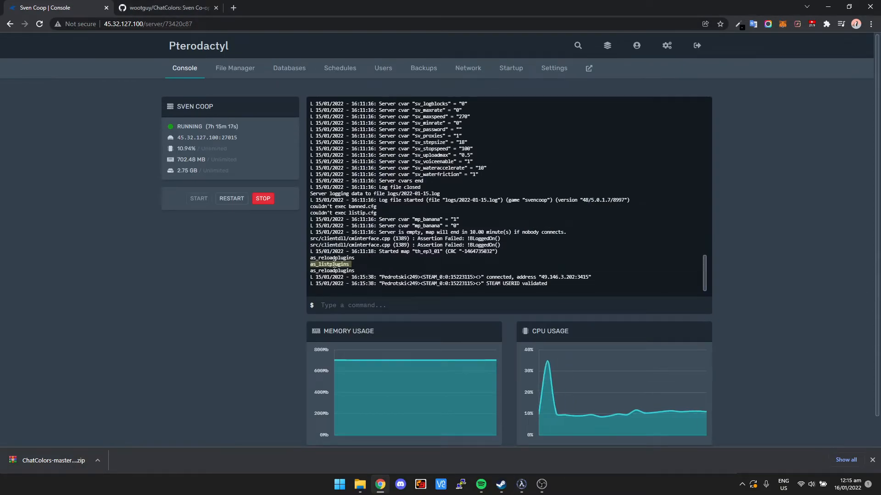
right_click(329, 271)
left_click(357, 297)
left_click(351, 264)
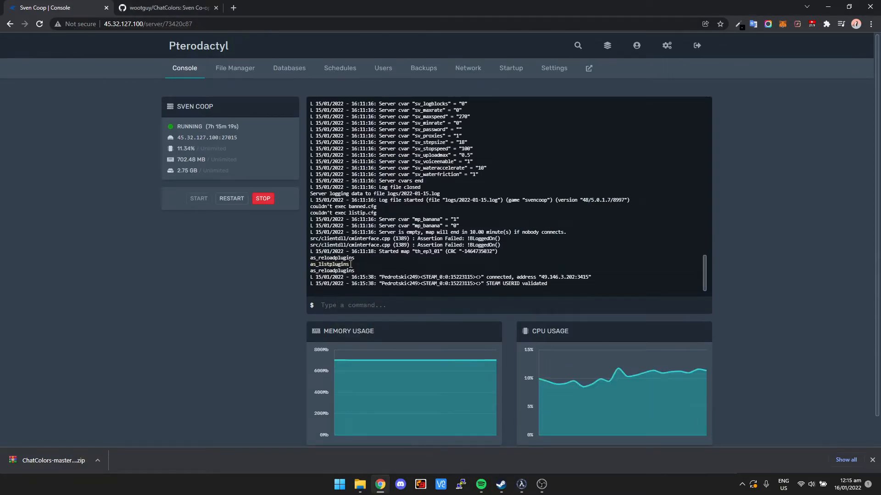
left_click(522, 484)
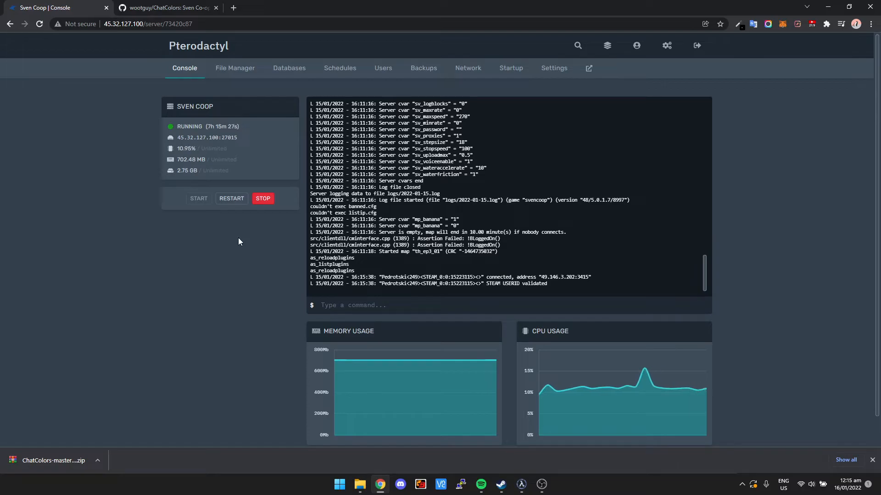
left_click(523, 487)
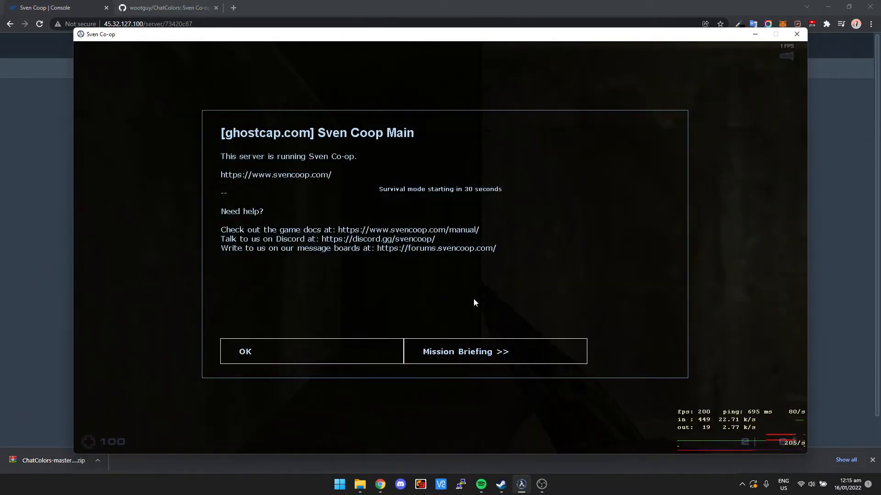
Step: Run as_listplugins in the game's console and check the active plugin list for the ChatColors entry
left_click(373, 345)
key("Escape")
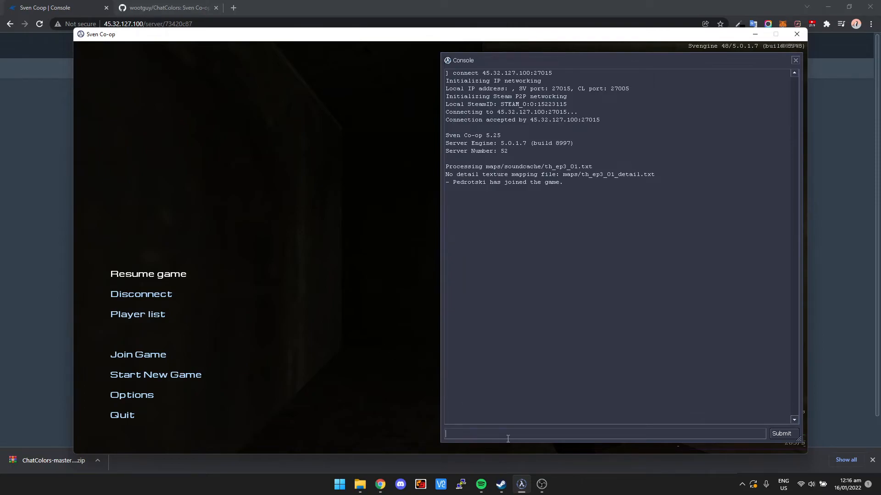
key("ctrl+v")
key("Return")
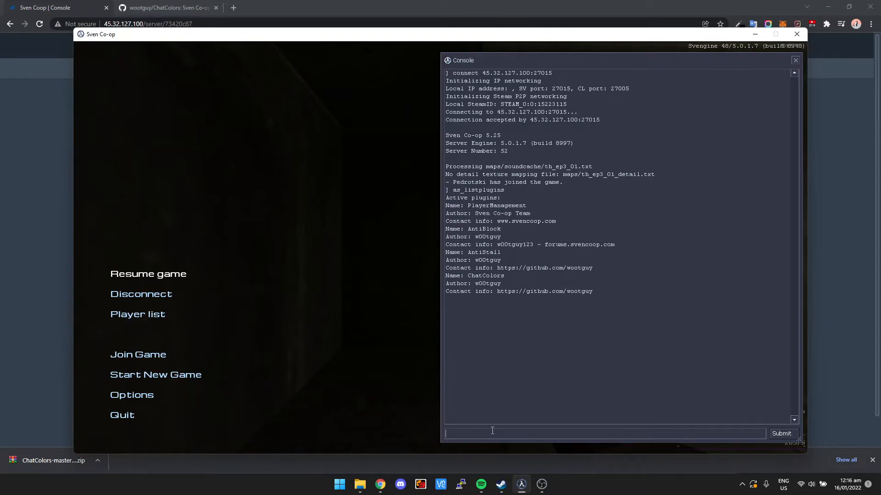
left_click_drag(449, 206, 519, 206)
left_click_drag(464, 236, 501, 253)
left_click(505, 252)
mouse_move(446, 275)
left_mouse_down()
mouse_move(599, 293)
mouse_move(446, 274)
left_mouse_up()
left_click(599, 293)
left_click(449, 275)
Step: Resume the game and walk around the map's starting rooms before switching back to the Pterodactyl console
left_click(795, 61)
left_click(184, 275)
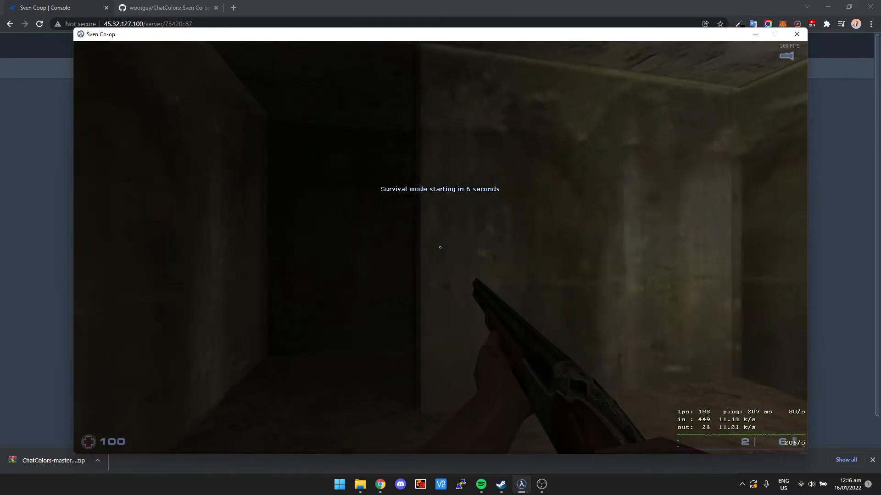
key("w")
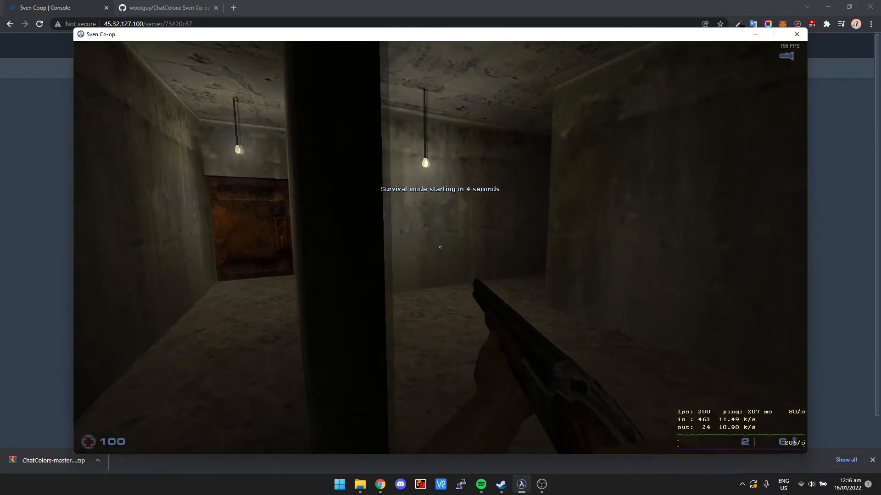
key("d")
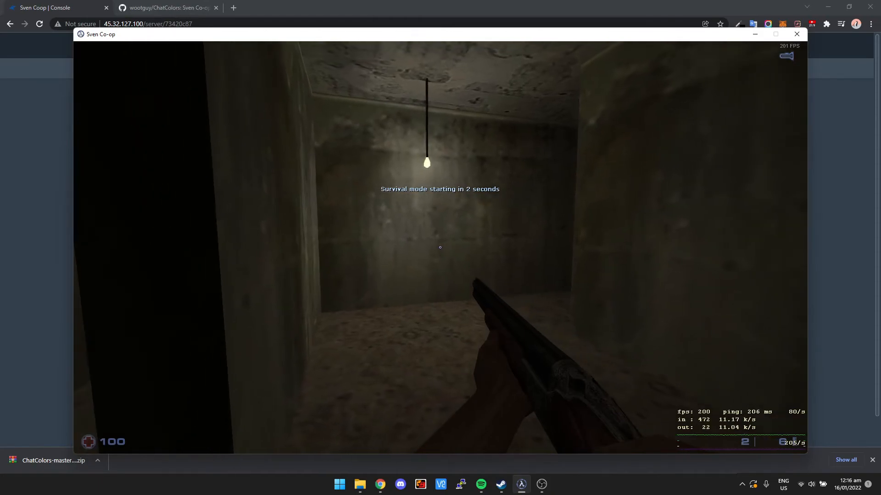
key("a")
key("d")
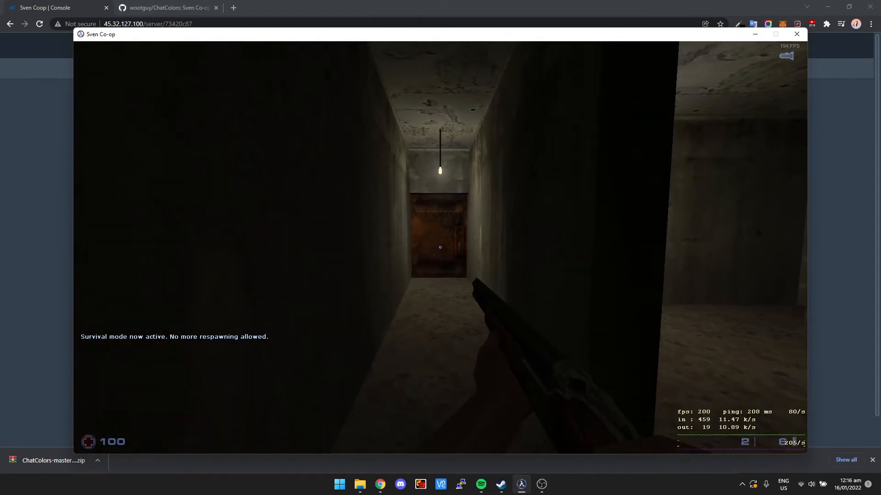
key("alt+Tab")
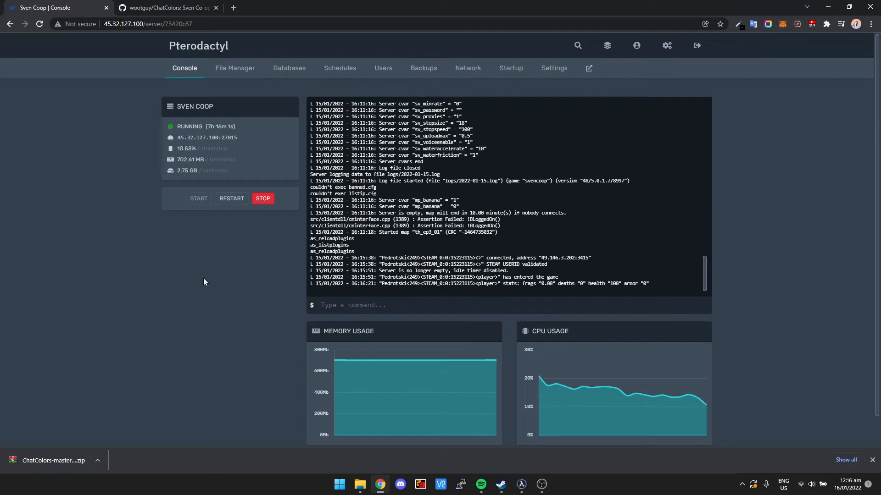